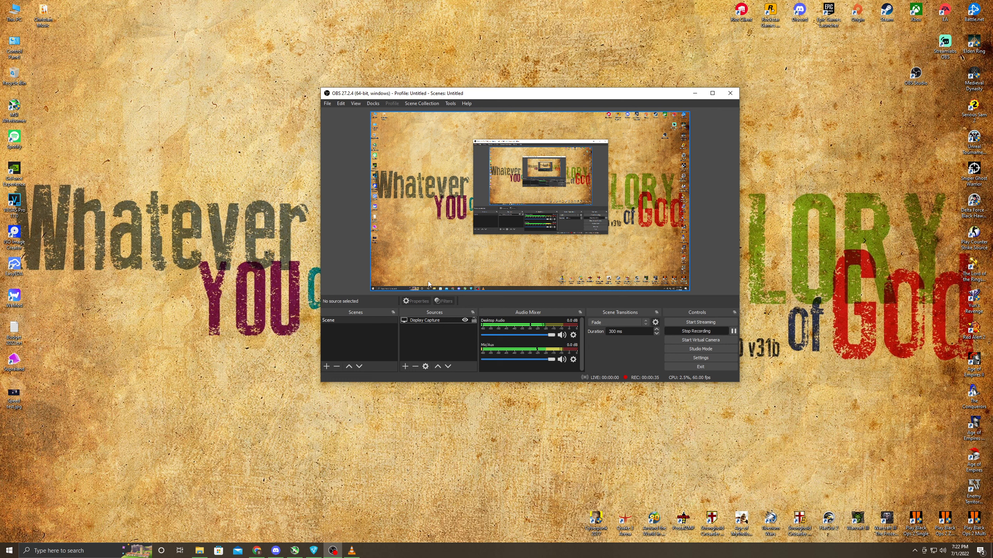
Create a new Browser source in the scene under its default name and move its properties dialog aside
click(406, 366)
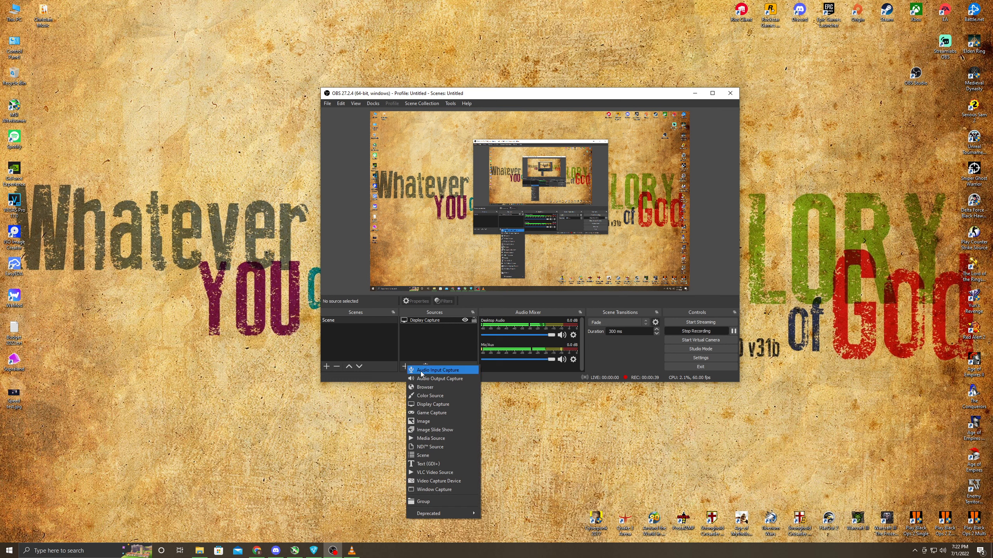
click(426, 387)
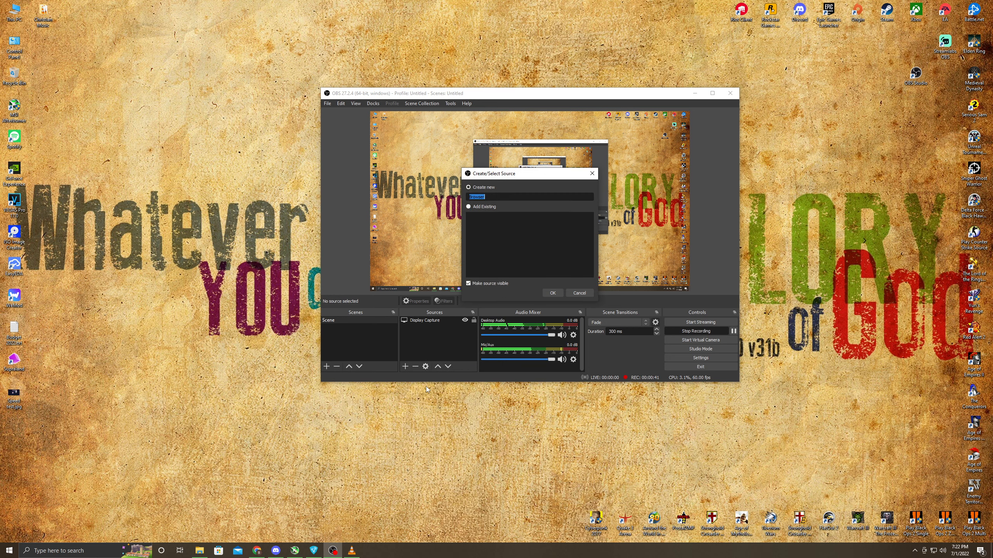
click(555, 293)
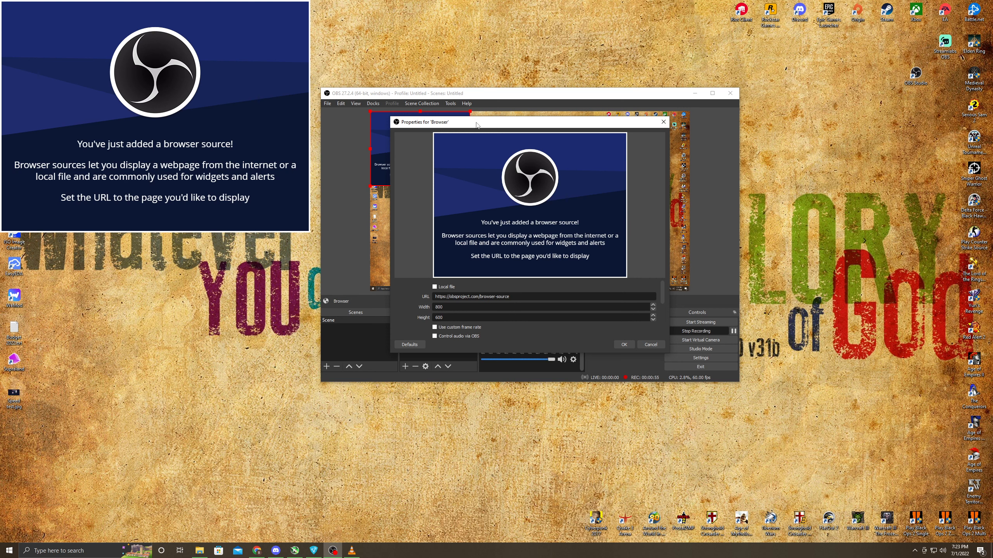
drag(477, 125, 617, 127)
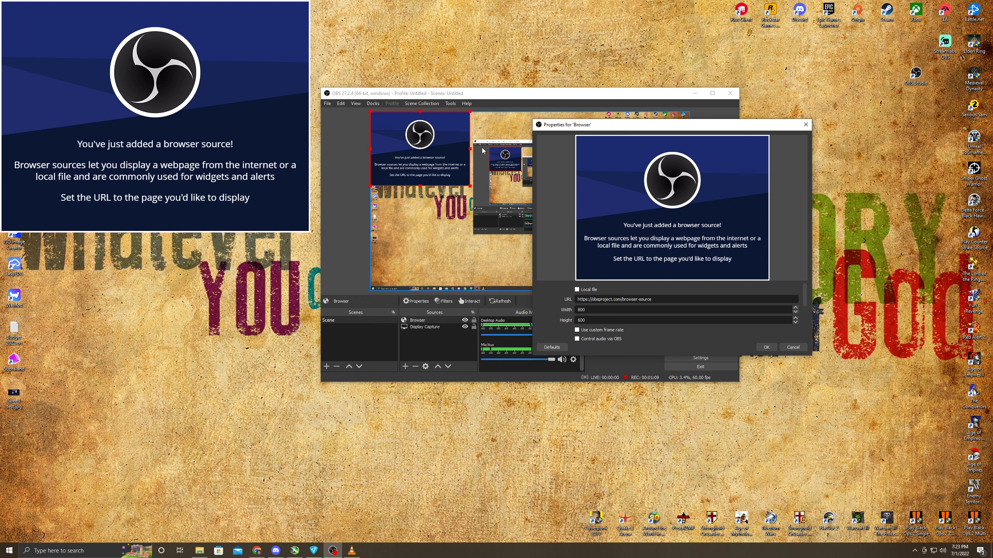
click(516, 96)
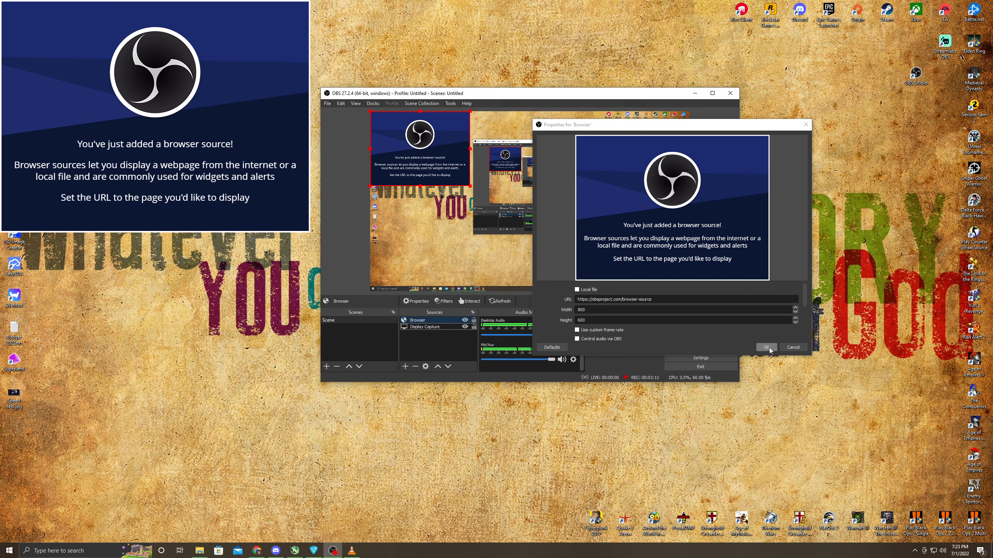
mouse_move(256, 556)
click(257, 552)
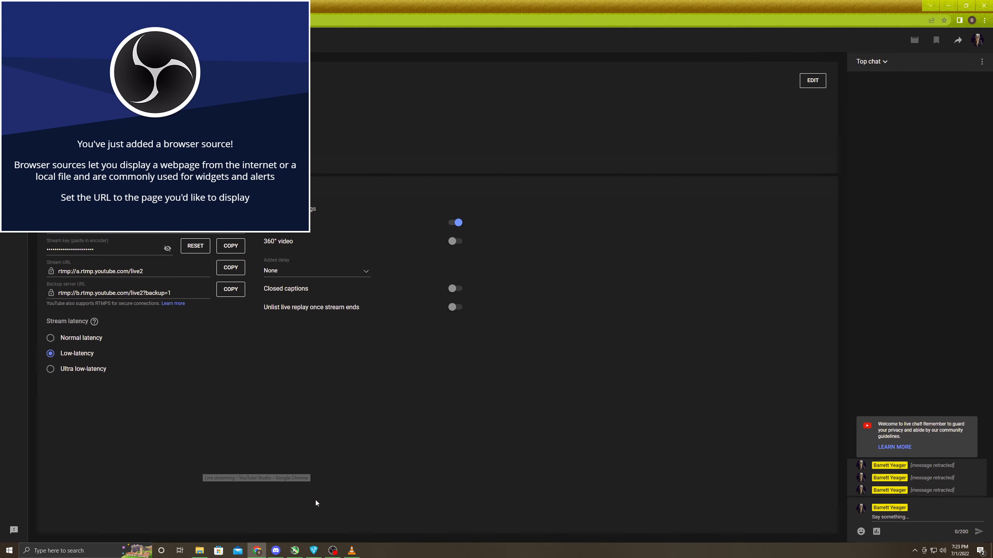
click(333, 550)
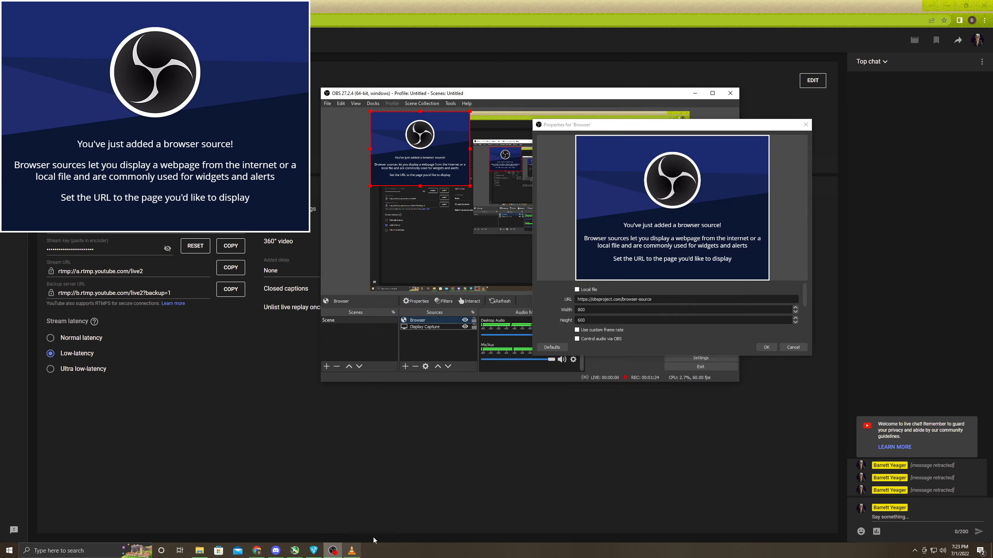
Accept the Browser source's default properties and shrink it to a small thumbnail in the preview's upper-left corner
click(765, 347)
drag(470, 186, 385, 123)
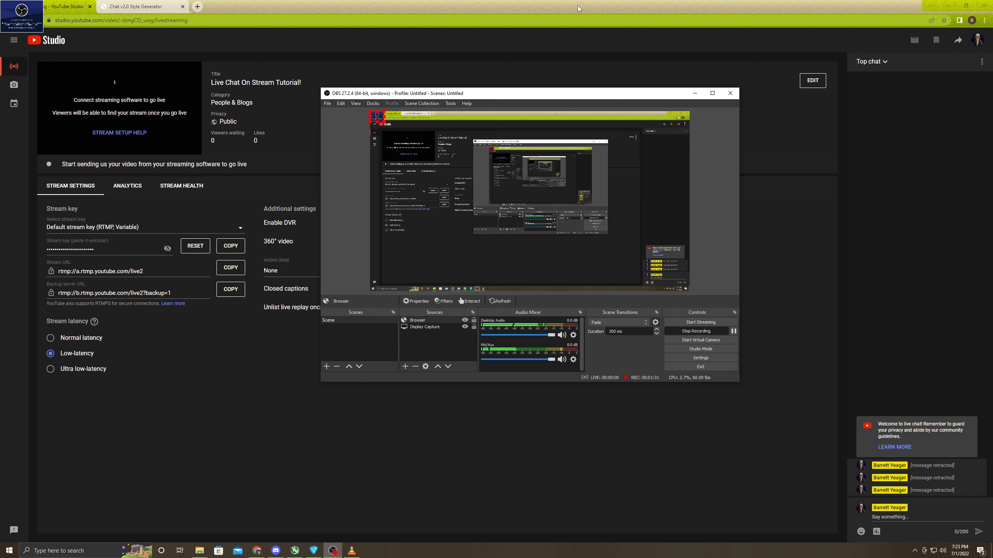
Switch to YouTube Studio in Chrome, pop out the stream's live chat and move its window over the page's lower part
click(608, 5)
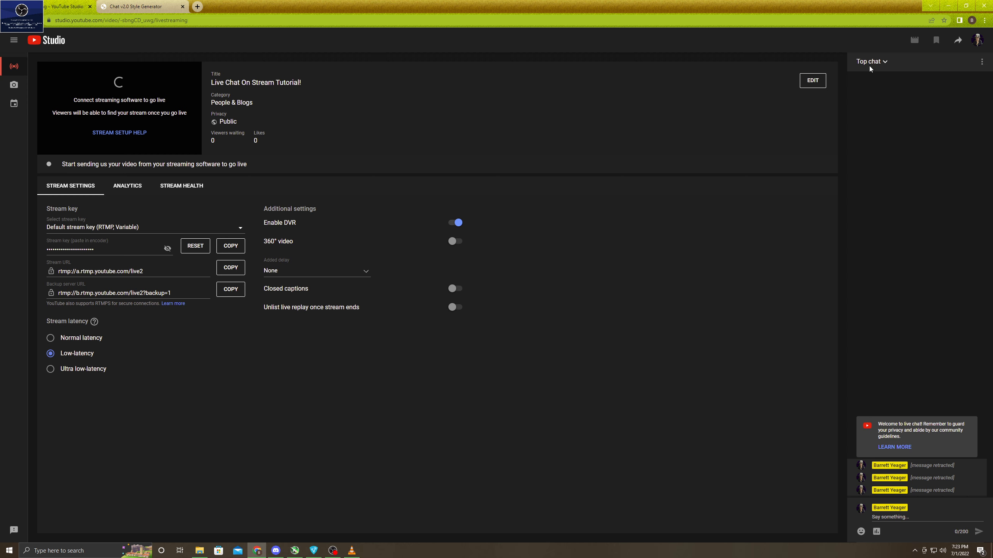
click(982, 63)
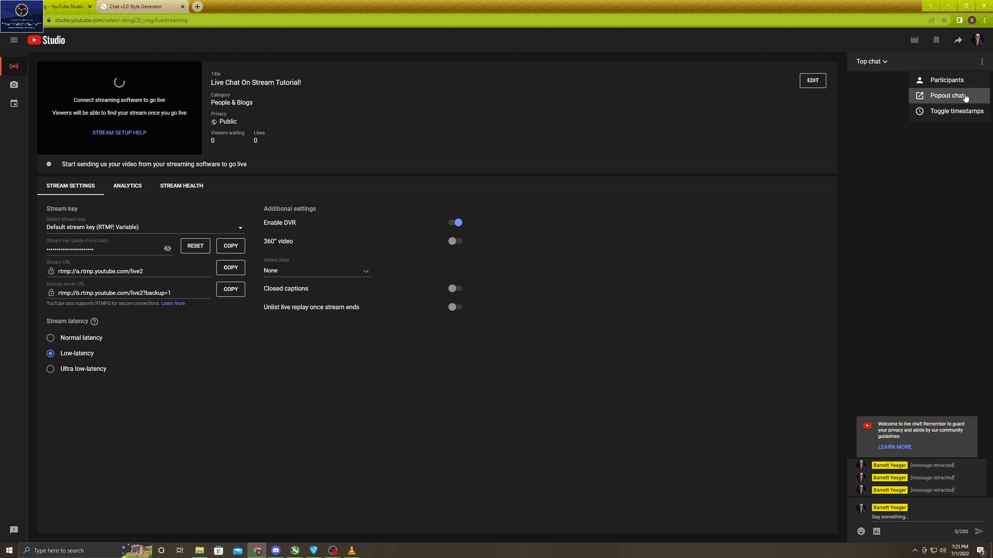
click(946, 96)
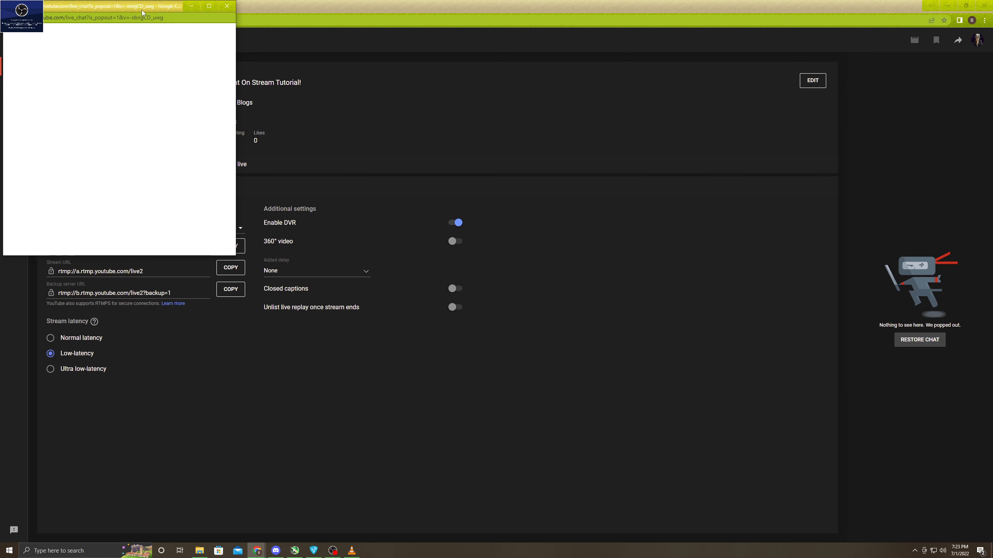
drag(141, 9, 678, 235)
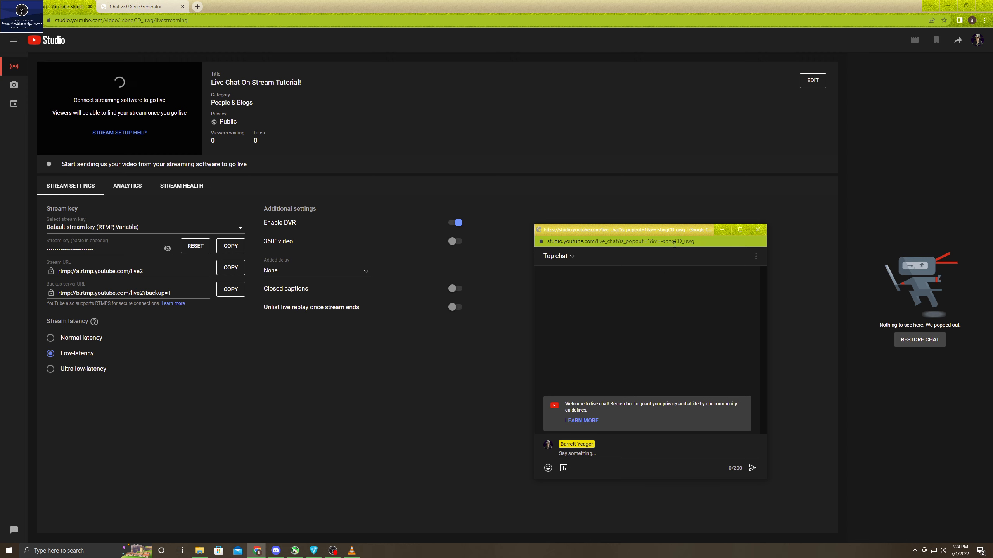
Copy the full web address of the popped-out live chat window
click(720, 241)
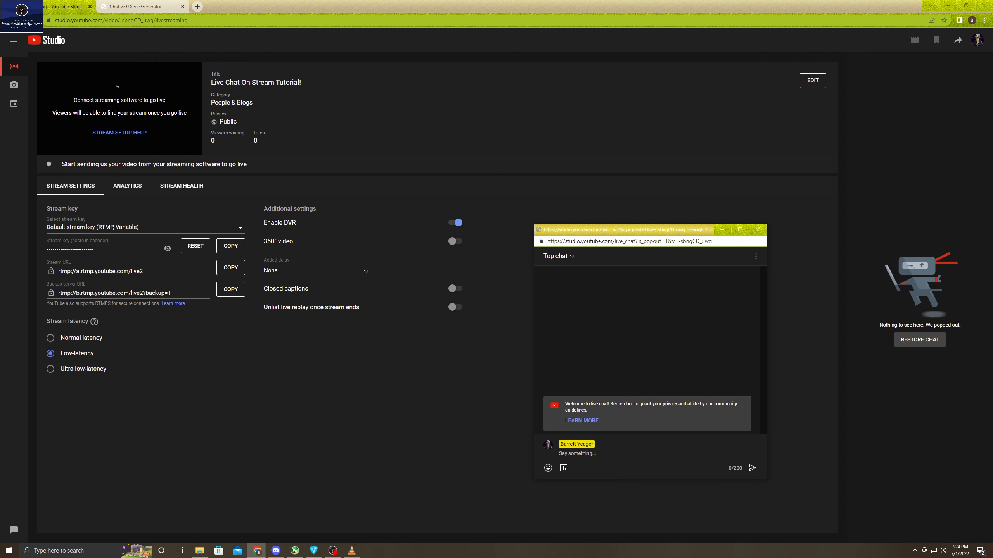
drag(721, 242, 546, 242)
right_click(568, 241)
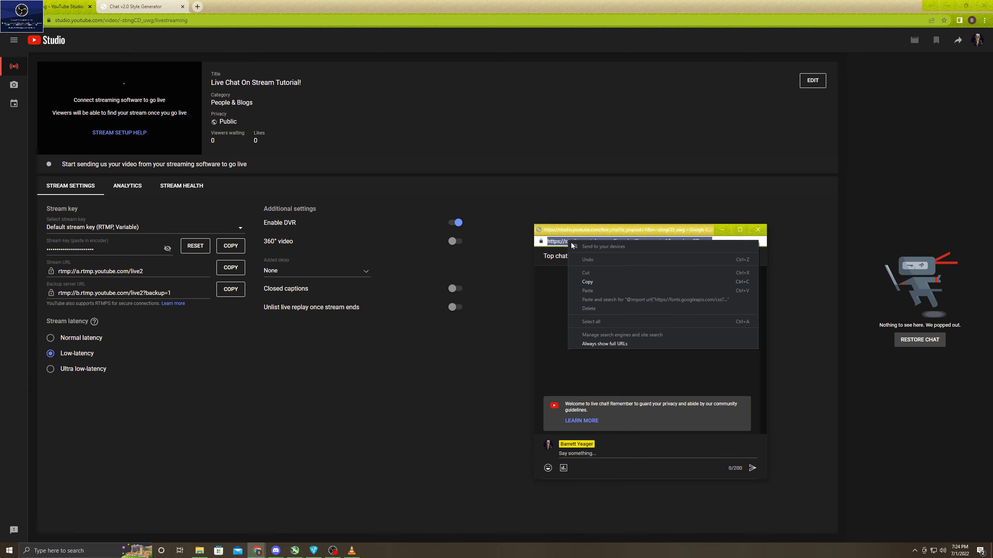
click(602, 282)
Return to OBS with the chat window moved aside and replace the Browser source's URL with the copied live chat address
click(947, 5)
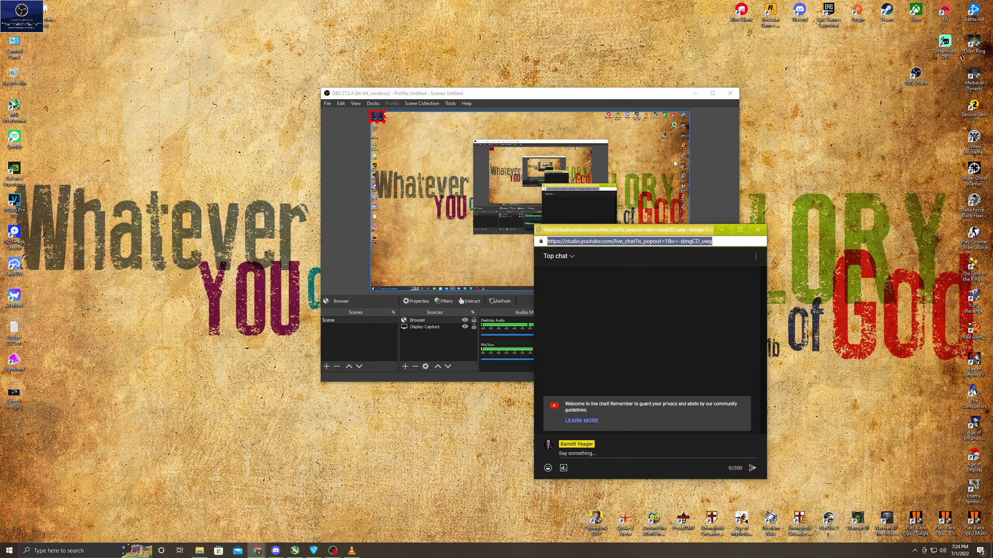
drag(657, 233, 867, 127)
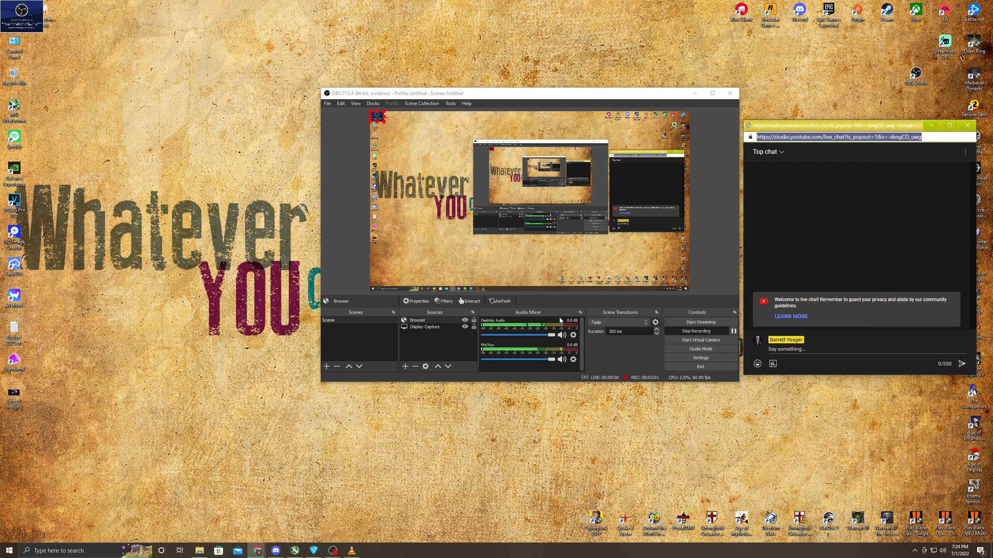
right_click(415, 320)
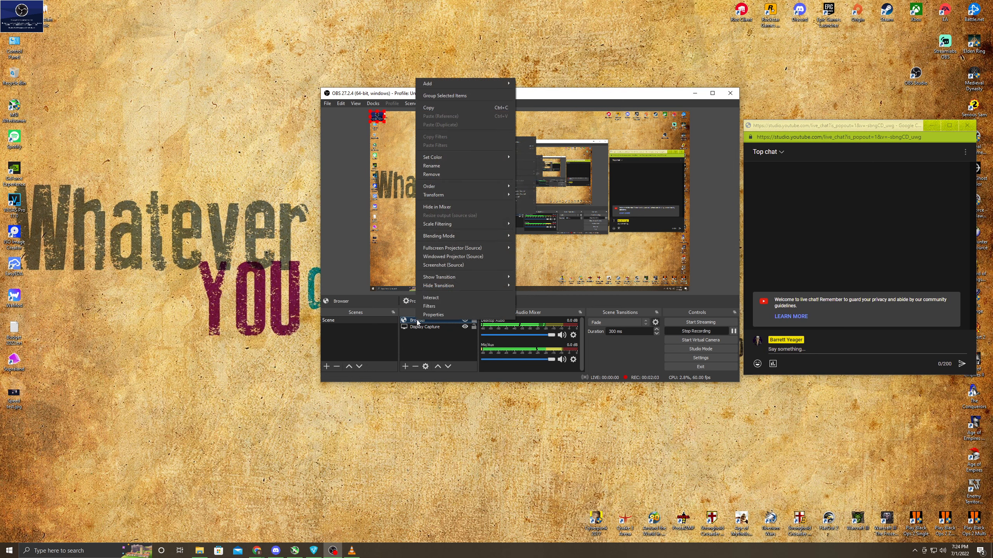
click(421, 315)
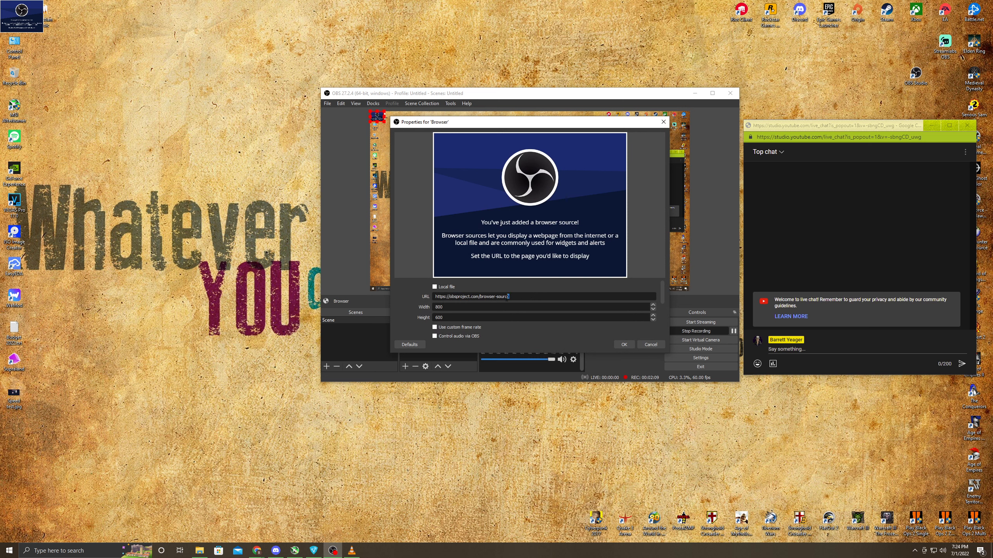
drag(508, 297, 428, 301)
key(ctrl+v)
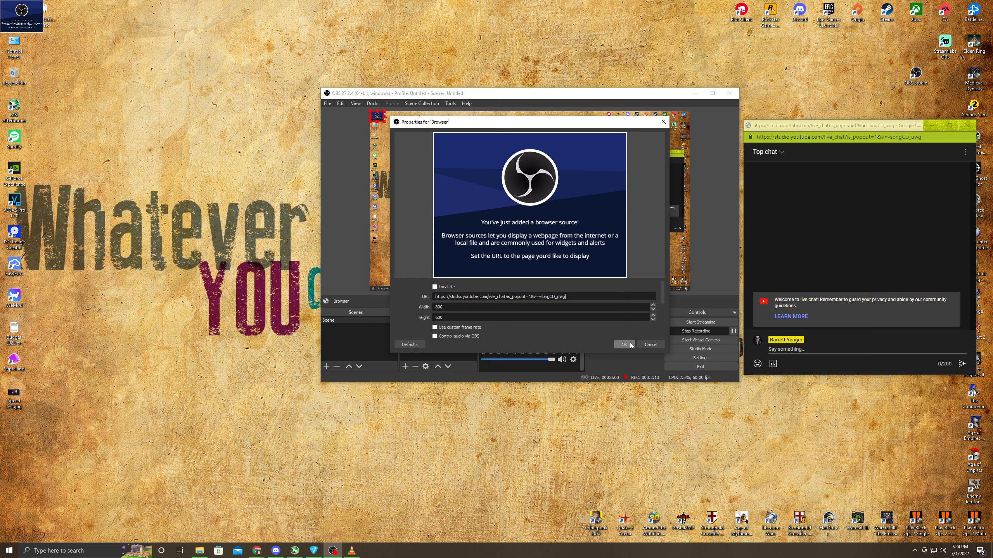
click(624, 345)
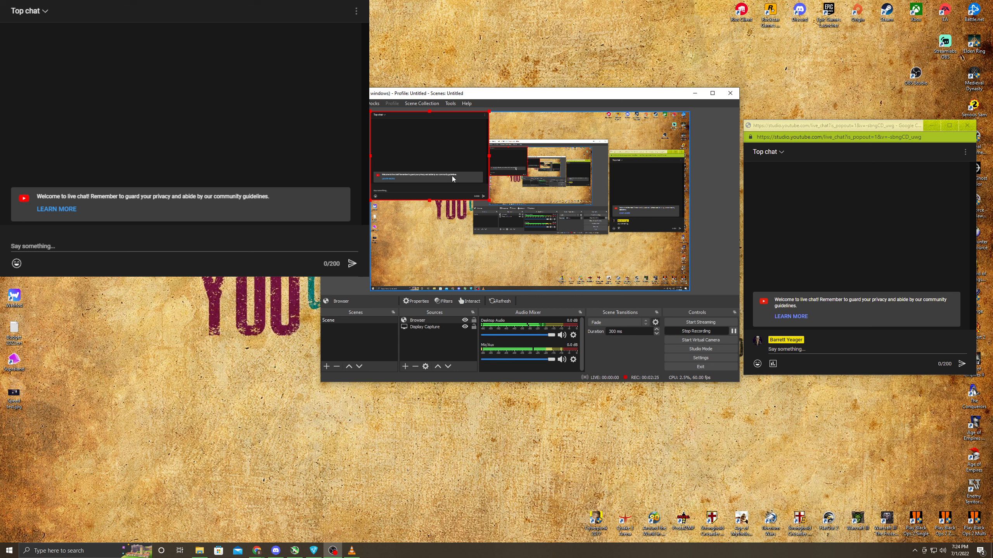
Scale the live chat source down to a small thumbnail and place it in the canvas's upper-left corner
drag(434, 140, 432, 173)
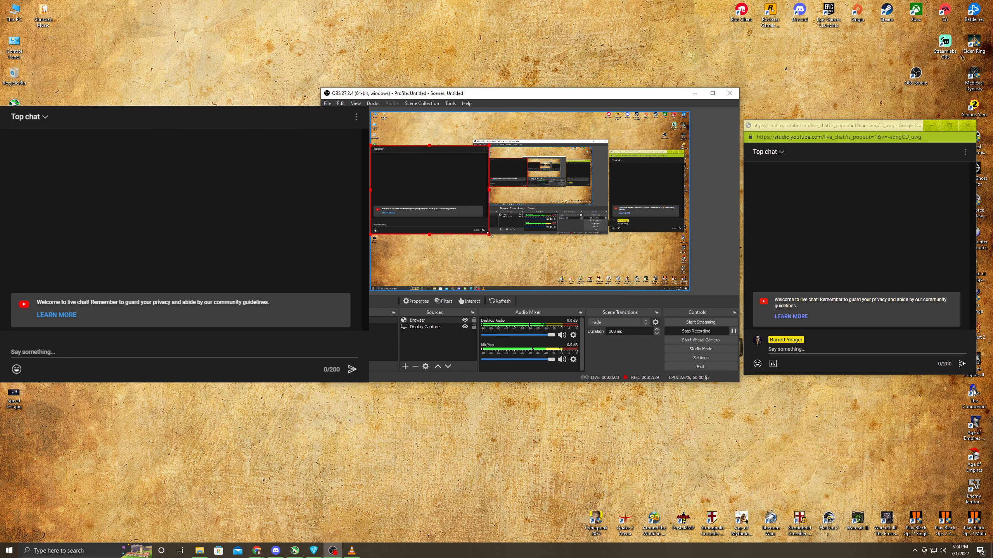
drag(489, 235, 463, 218)
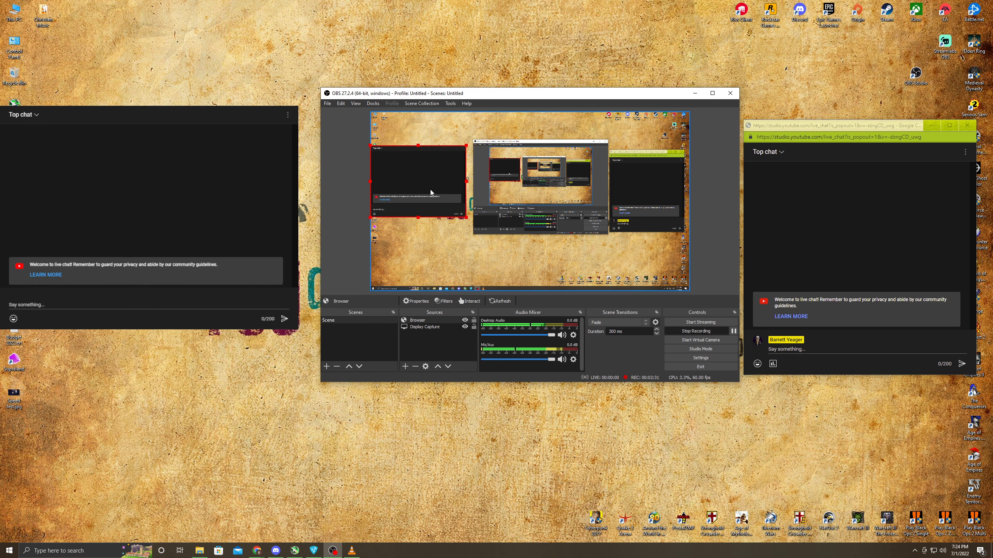
mouse_move(430, 188)
mouse_down()
mouse_move(426, 200)
mouse_move(421, 193)
mouse_up()
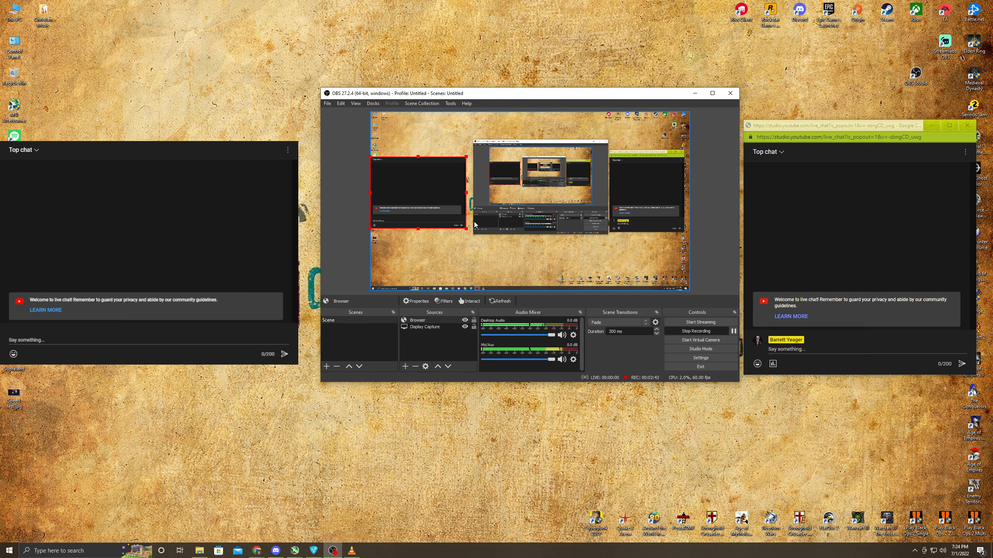
drag(465, 229, 388, 164)
drag(379, 164, 374, 119)
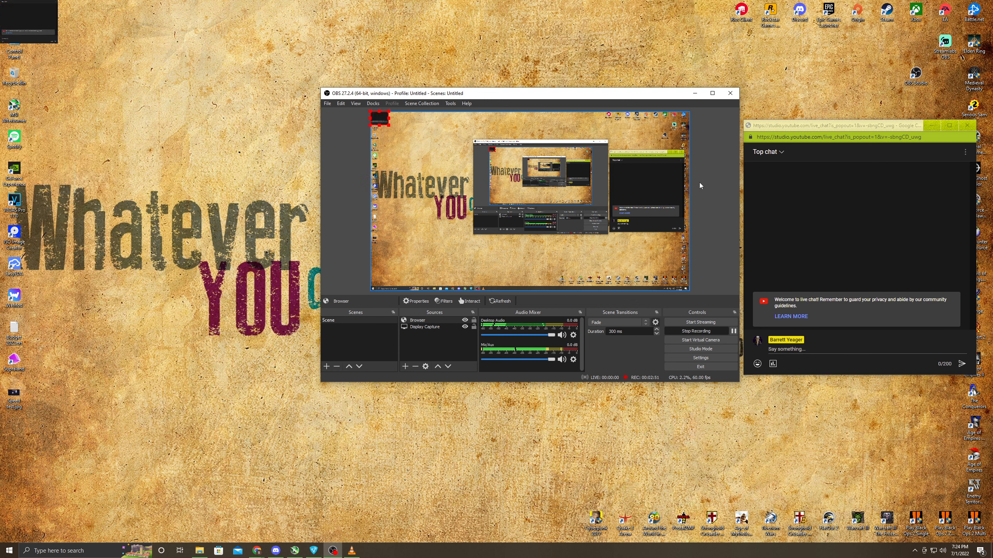
Close the popped-out chat window, switch to the Chat v2.0 Style Generator page in Chrome and deselect its CSS text
click(966, 125)
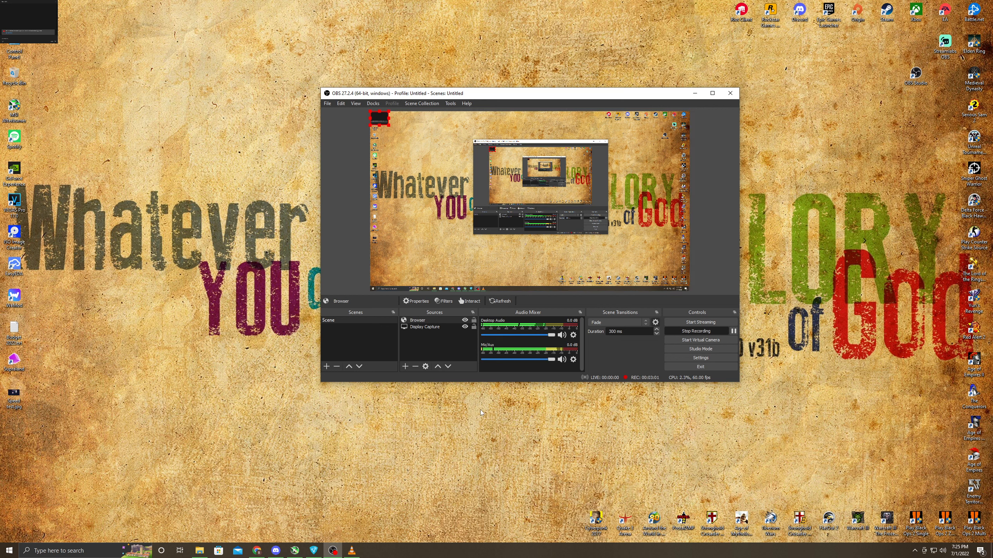
click(256, 550)
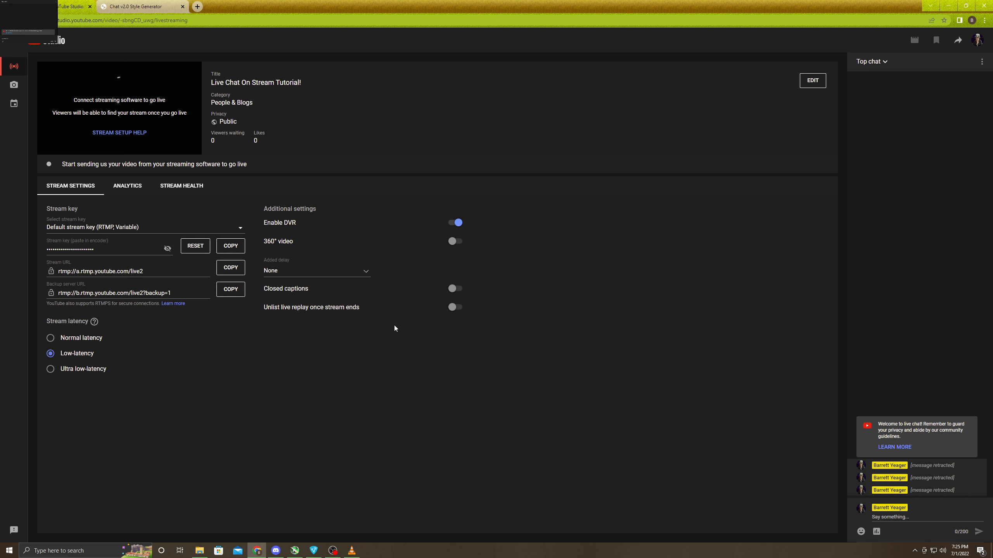
key(ctrl+Tab)
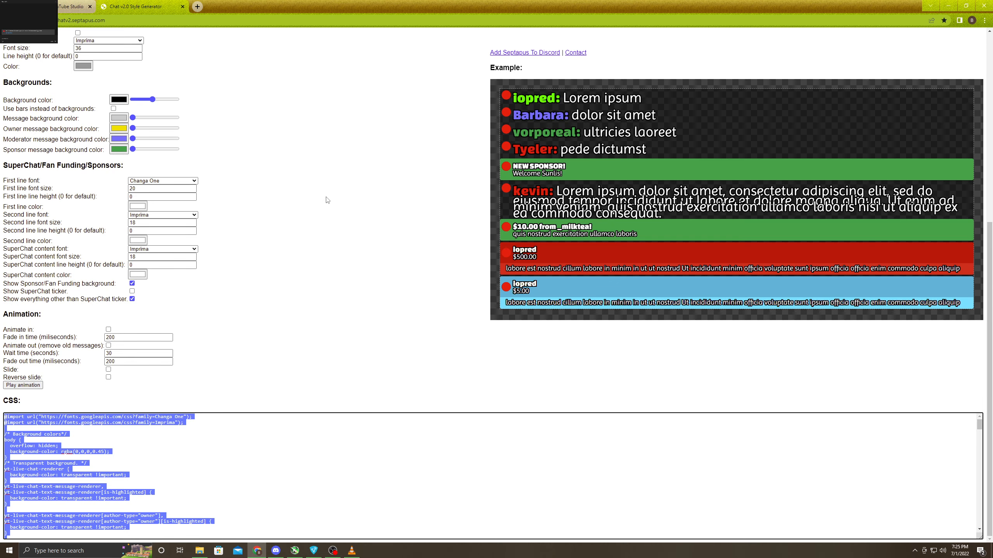
click(338, 213)
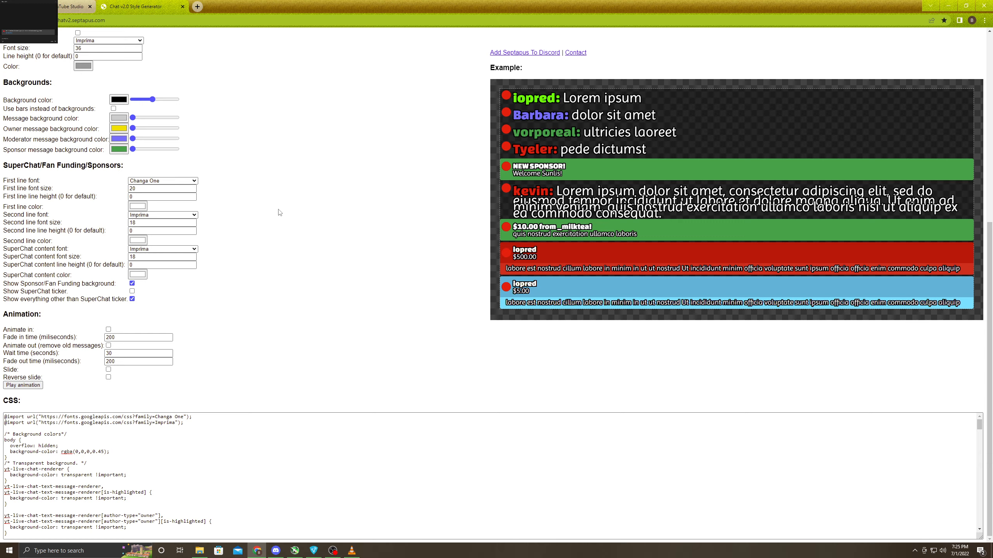
Set the avatar size in the style generator to 36
scroll(42, 129, up, 3)
scroll(42, 129, up, 2)
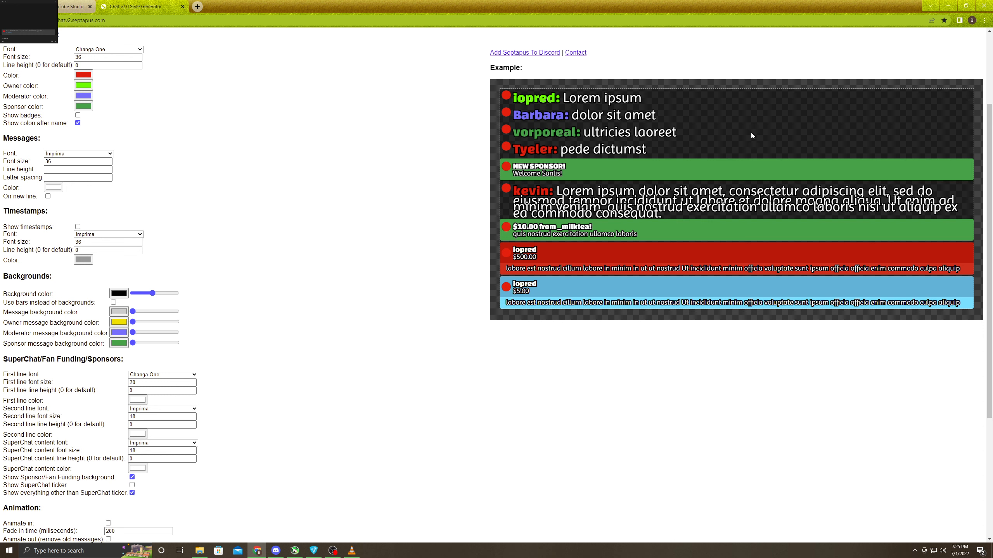
scroll(255, 225, up, 3)
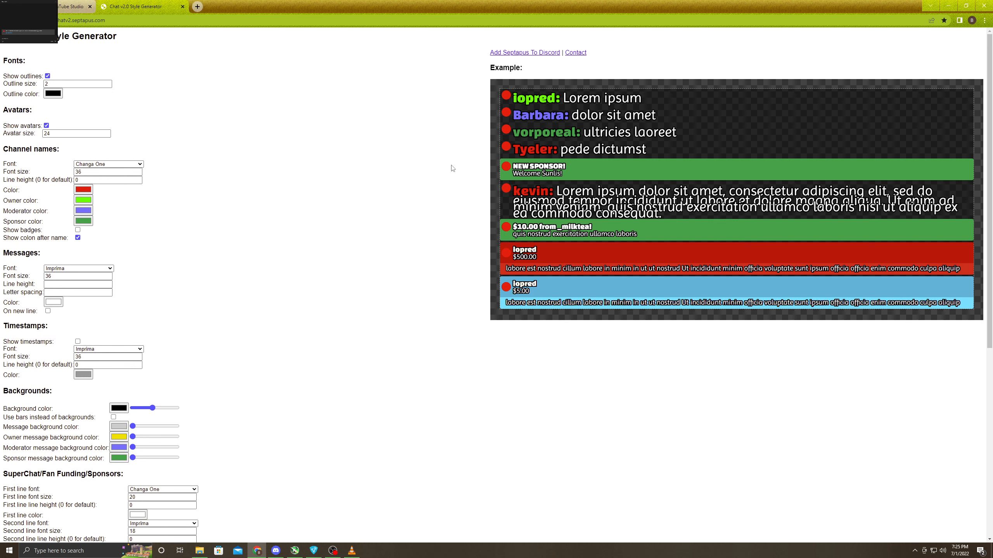
click(106, 133)
click(106, 133)
click(107, 132)
click(106, 133)
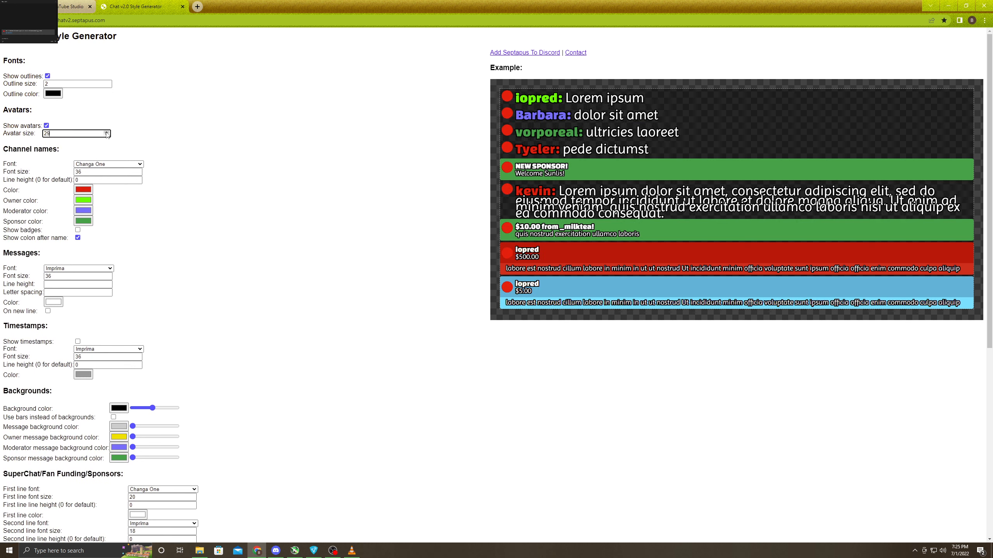
click(107, 133)
click(107, 133)
click(106, 132)
click(107, 132)
click(106, 133)
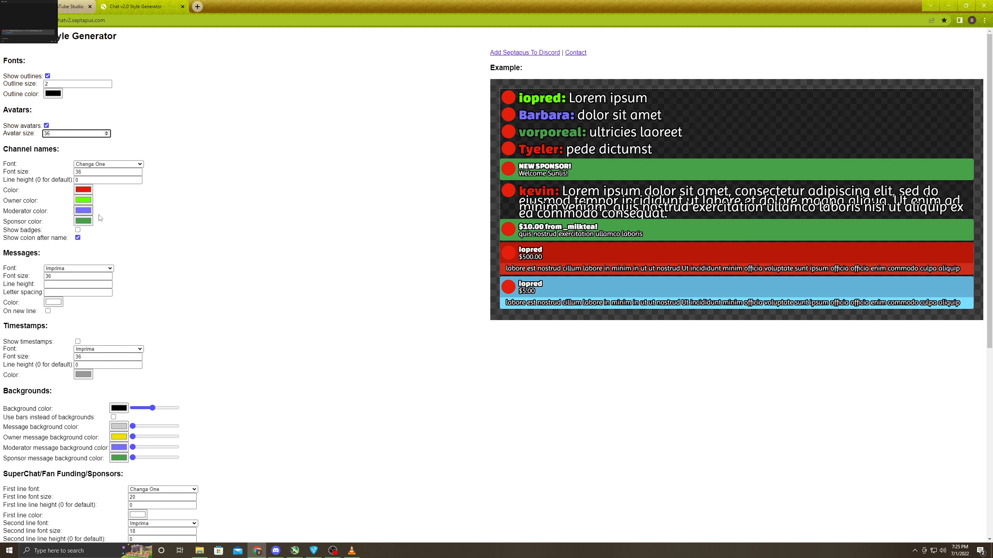
Try a channel name font size of 33, and return it to 36
click(138, 173)
click(138, 174)
click(138, 174)
click(138, 171)
click(138, 171)
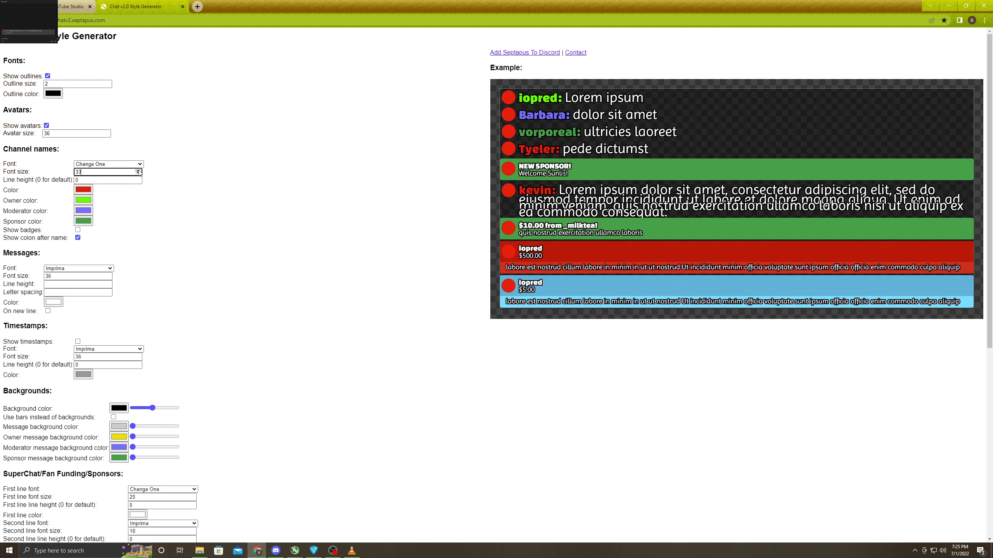
click(138, 171)
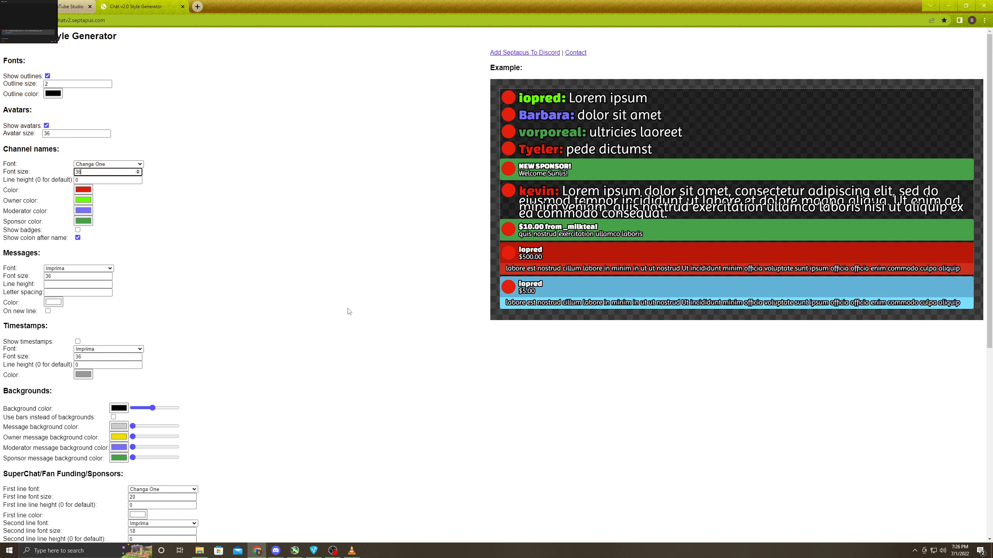
Raise the opacity of the chat's black background color very slightly
click(152, 407)
drag(152, 408, 153, 409)
scroll(316, 297, down, 5)
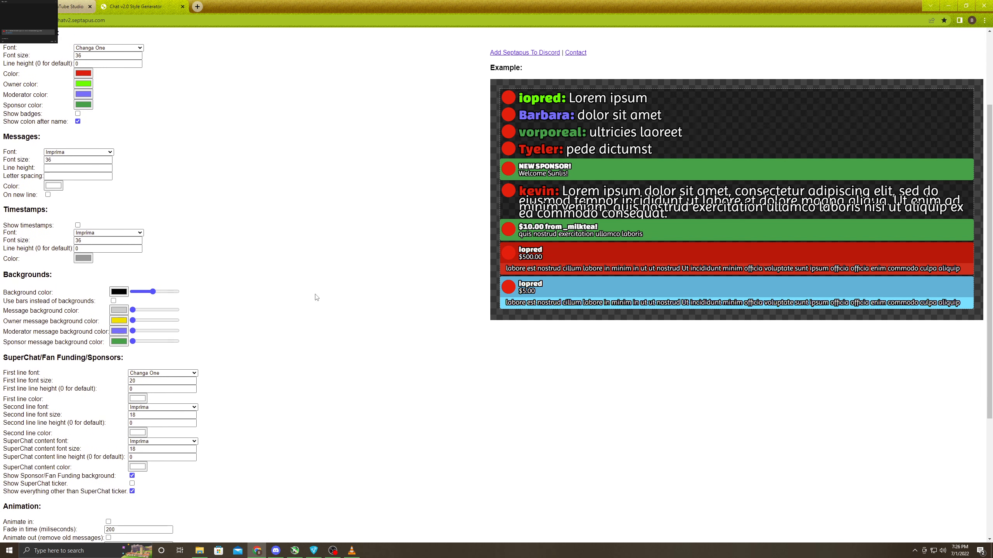
Copy the entire generated CSS from the Chat v2.0 Style Generator
scroll(316, 297, down, 1)
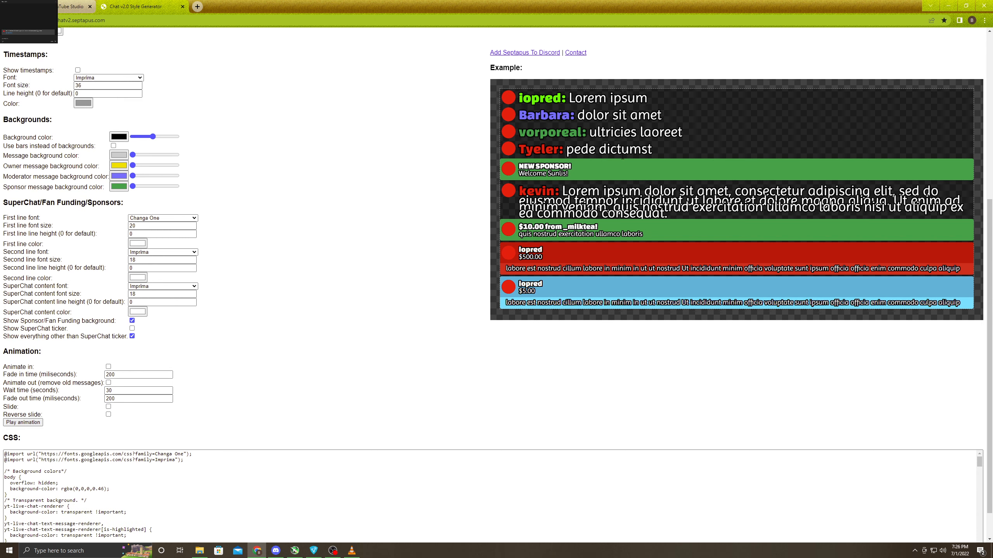
scroll(133, 393, down, 1)
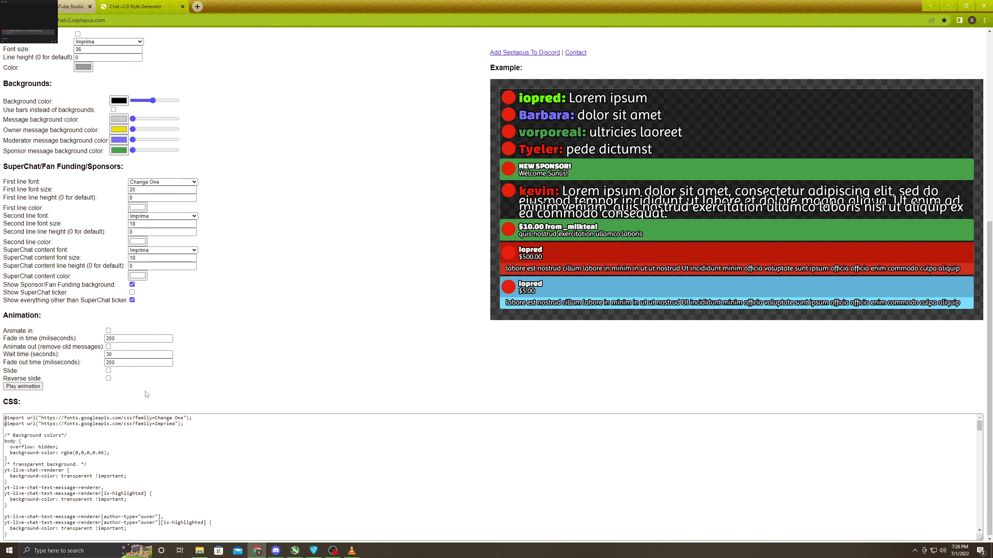
scroll(319, 276, up, 1)
scroll(308, 278, down, 1)
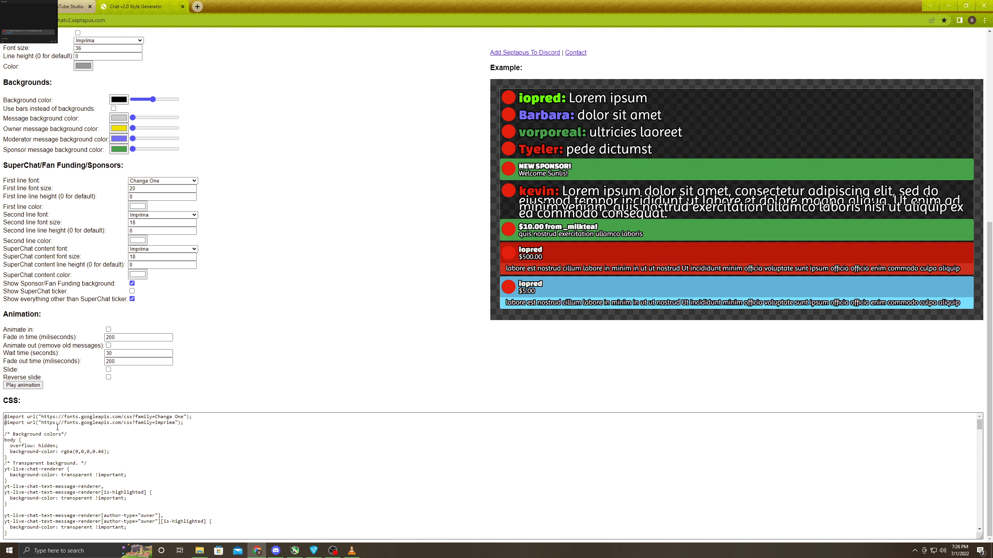
click(136, 441)
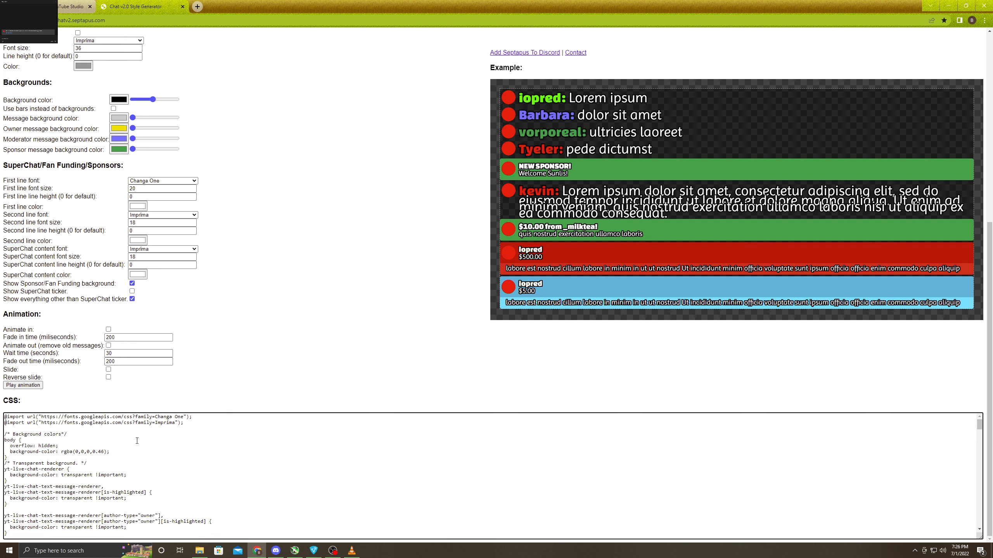
key(ctrl+a)
right_click(119, 426)
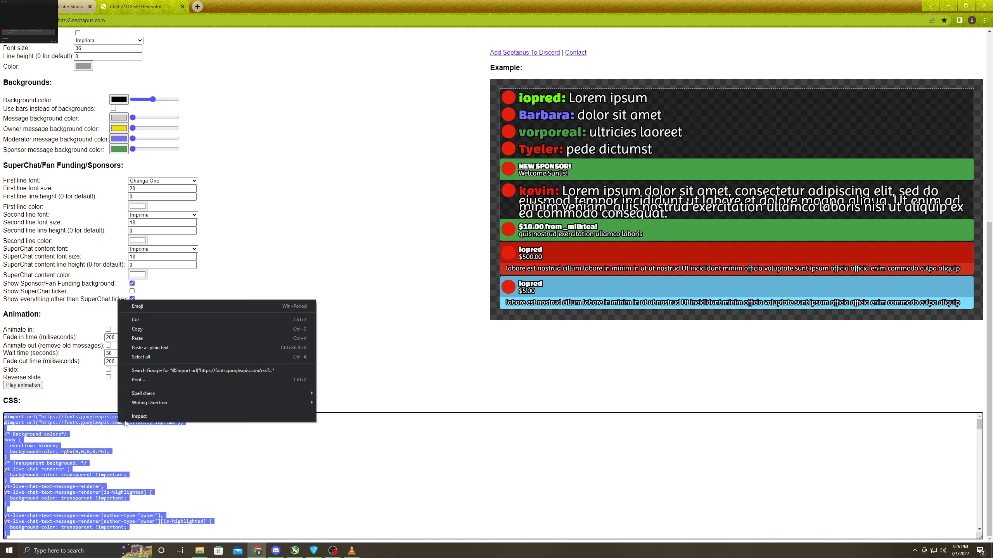
click(140, 330)
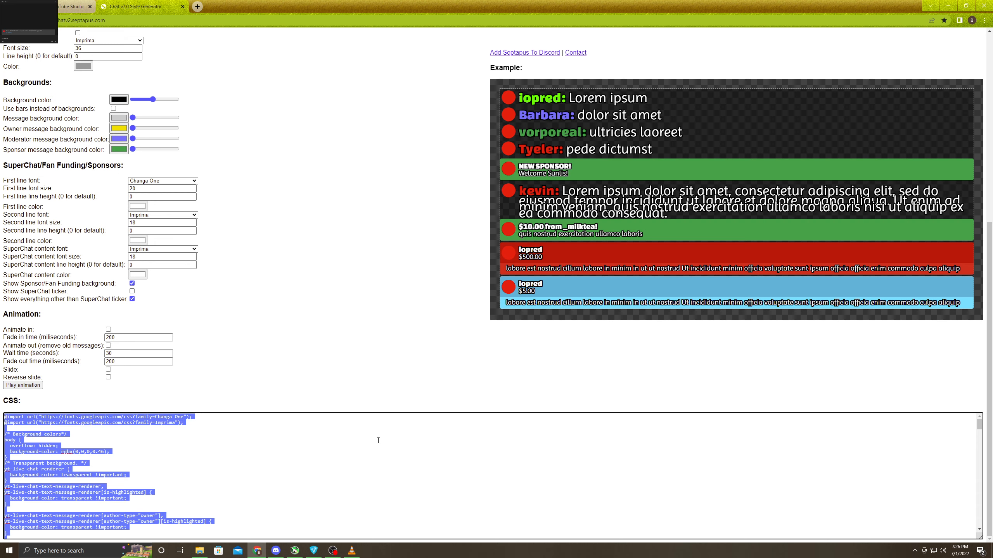
Switch to OBS and replace the Browser source's custom CSS with the copied style generator CSS
click(947, 7)
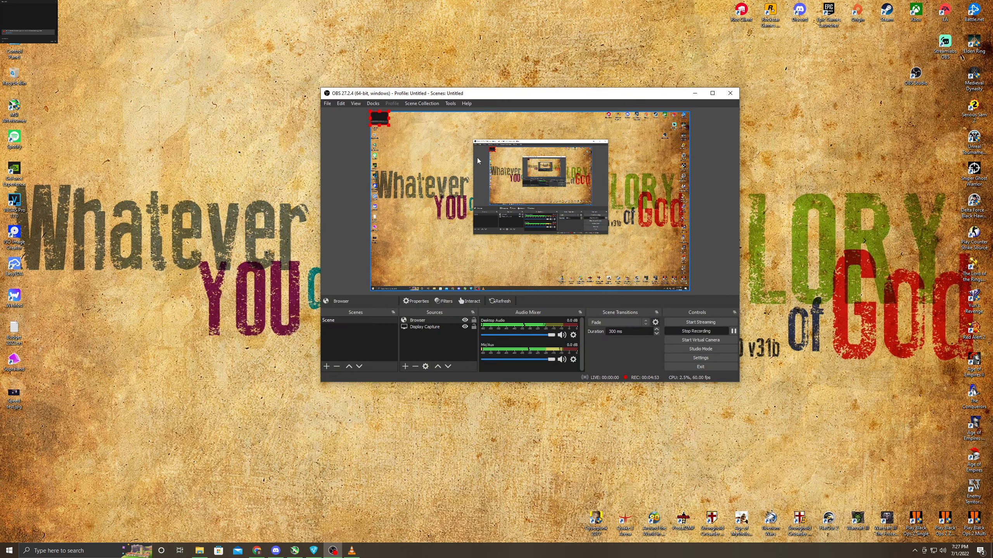
right_click(424, 322)
click(436, 315)
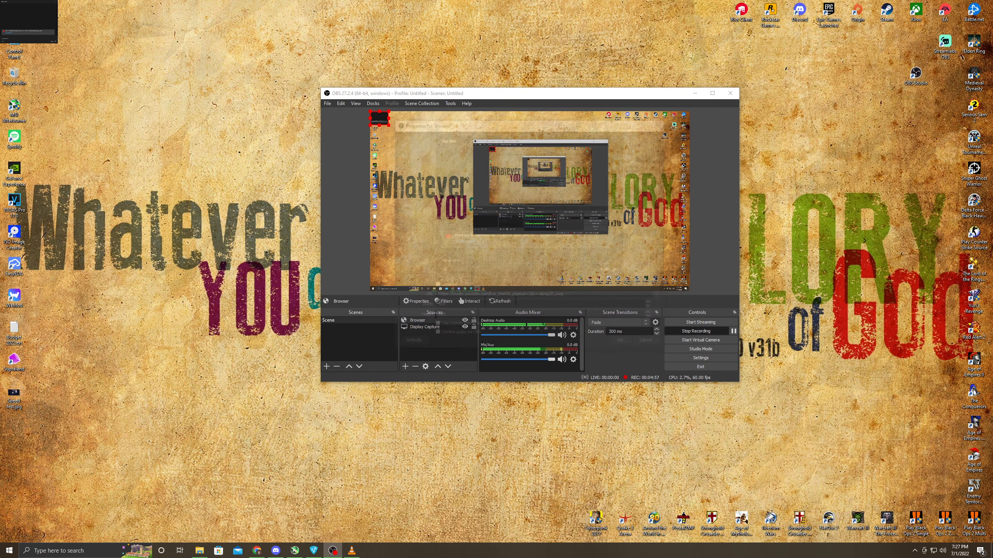
drag(664, 293, 664, 307)
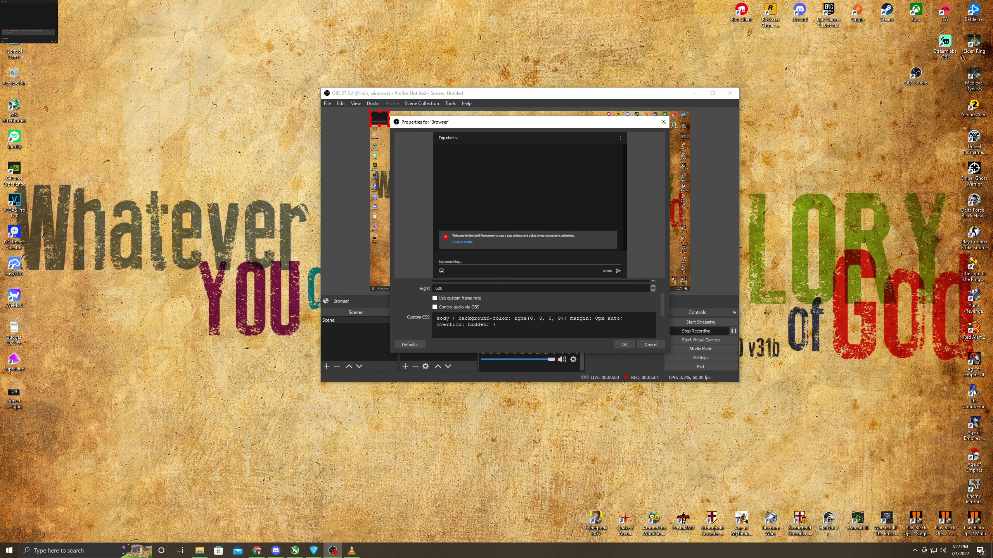
drag(436, 317, 592, 335)
key(BackSpace)
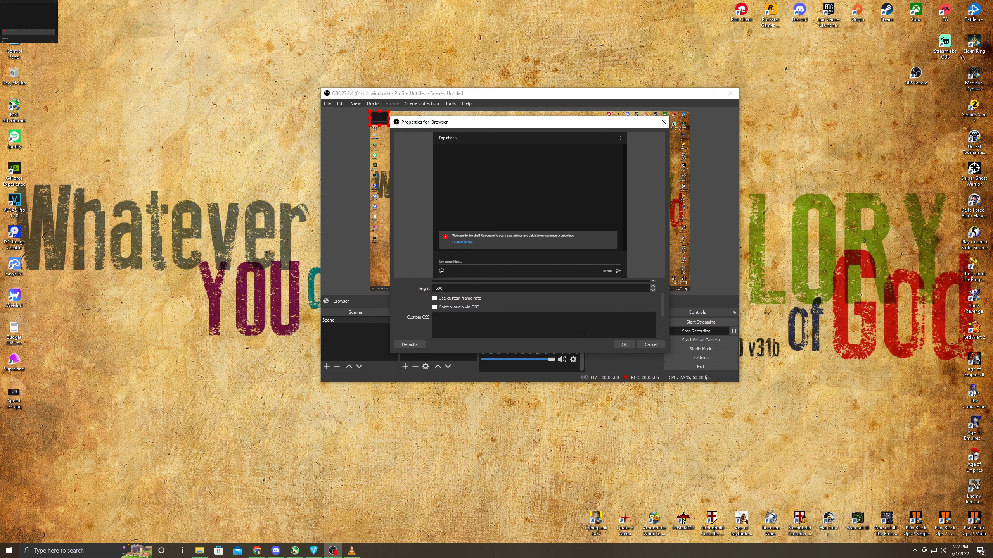
key(ctrl+v)
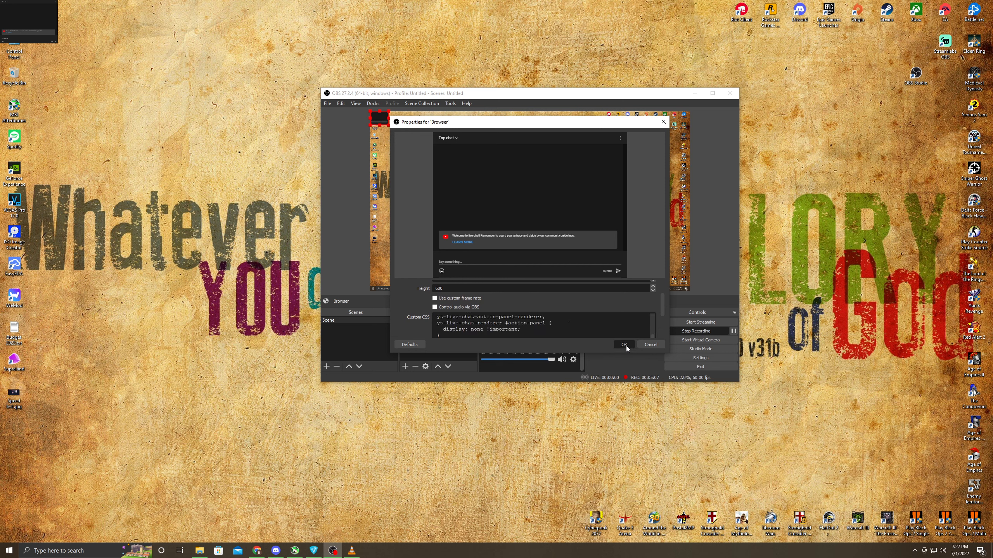
click(624, 344)
Move the OBS window aside, enlarge the Browser source to about a quarter of the canvas width and place it mid-height along the canvas's left edge
drag(561, 94, 725, 104)
drag(553, 134, 622, 197)
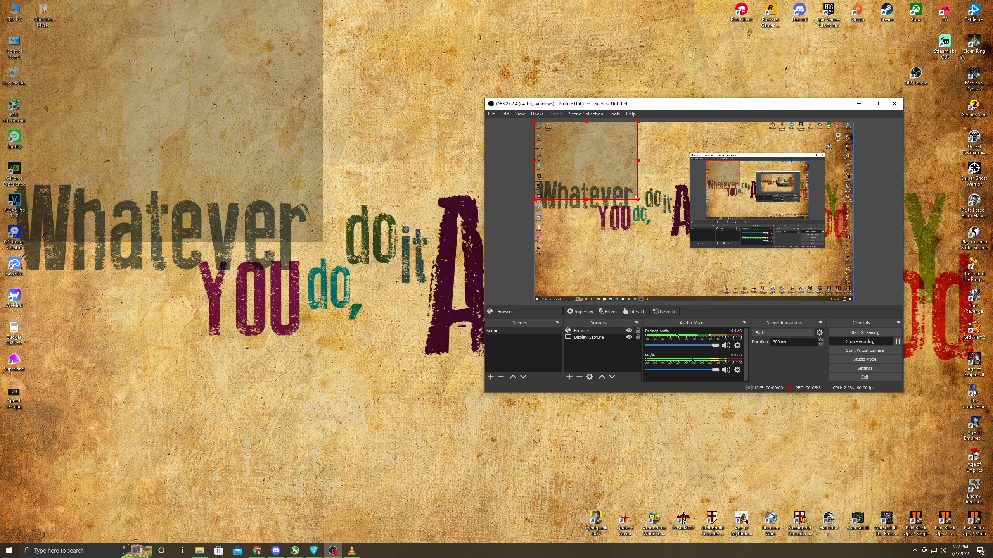
drag(637, 200, 620, 187)
drag(576, 160, 570, 203)
mouse_move(624, 234)
mouse_down()
mouse_move(551, 148)
mouse_move(574, 135)
mouse_move(569, 167)
mouse_move(587, 204)
mouse_move(622, 233)
mouse_up()
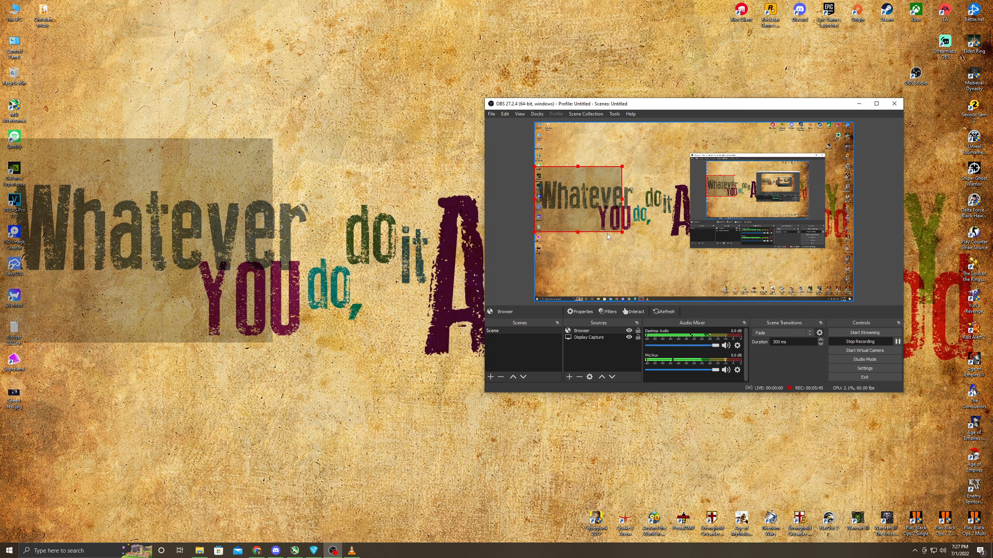
Switch to the YouTube Studio live stream page in Chrome and send the chat message "hi hi"
click(257, 550)
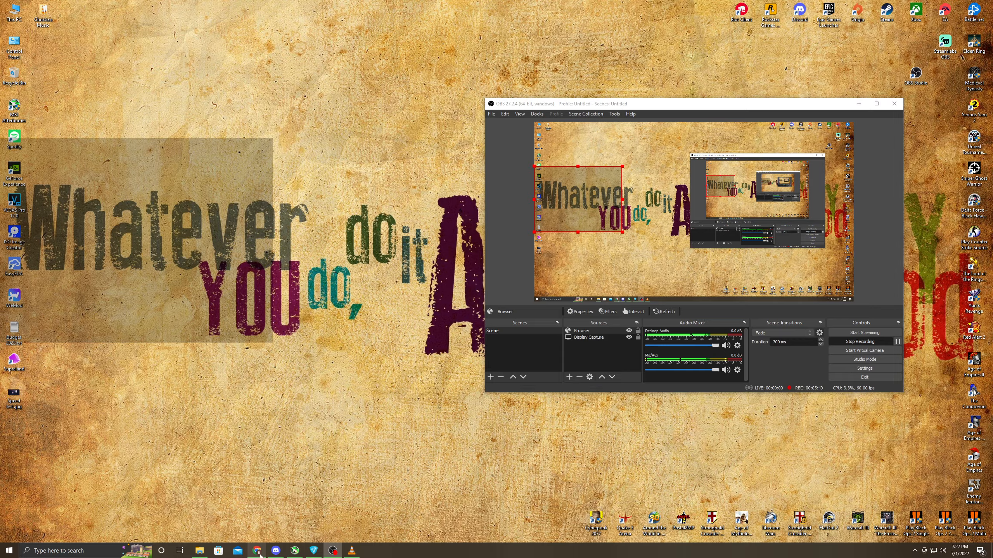
click(43, 4)
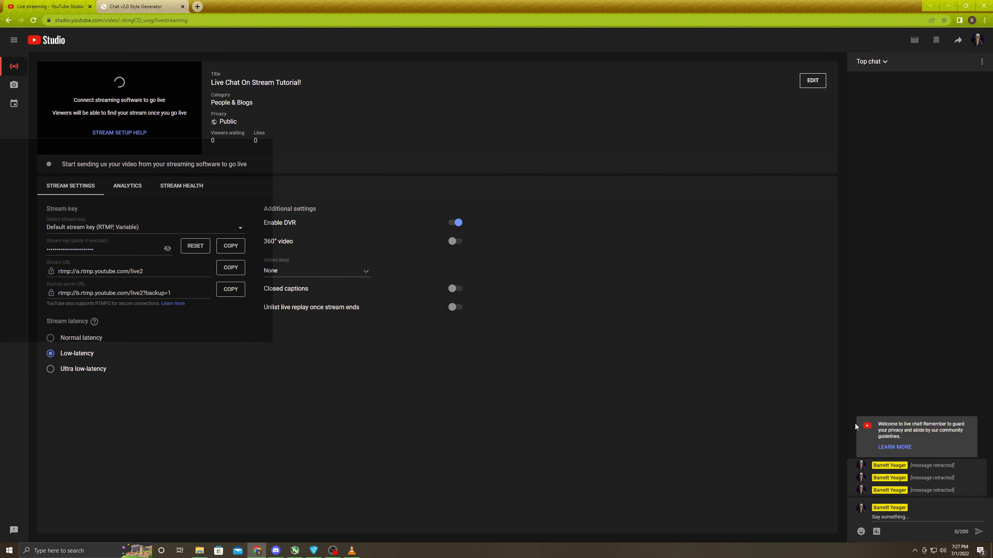
click(895, 516)
text(hi hi di)
key(Return)
Send two more live chat messages, "discord" and "facebook"
text(discoe)
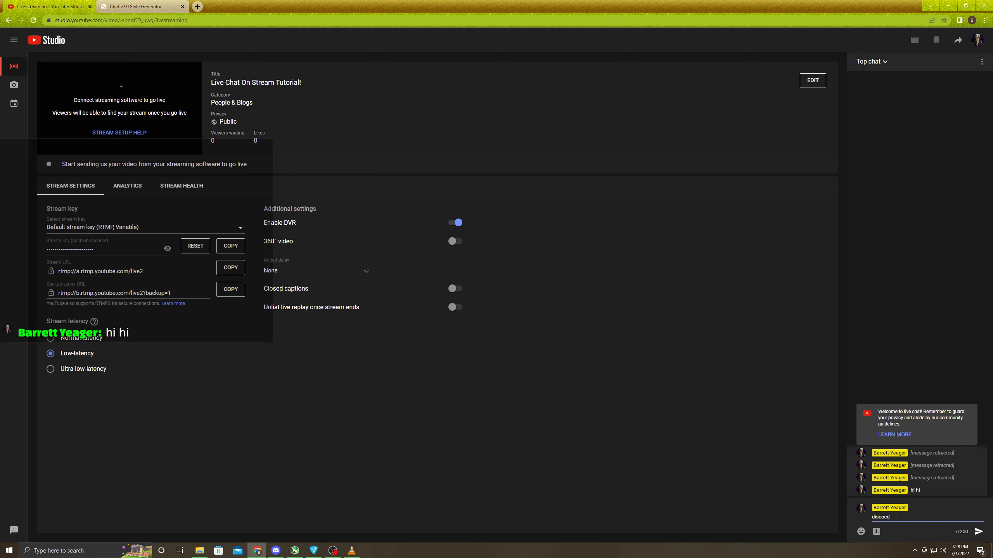
key(BackSpace)
key(BackSpace)
text(rd)
key(Return)
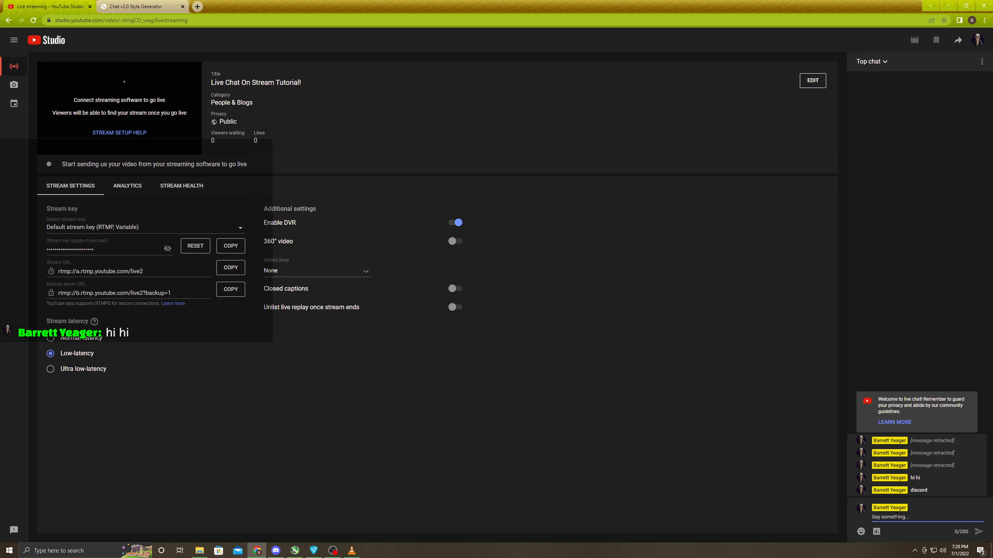
text(facebook)
key(Return)
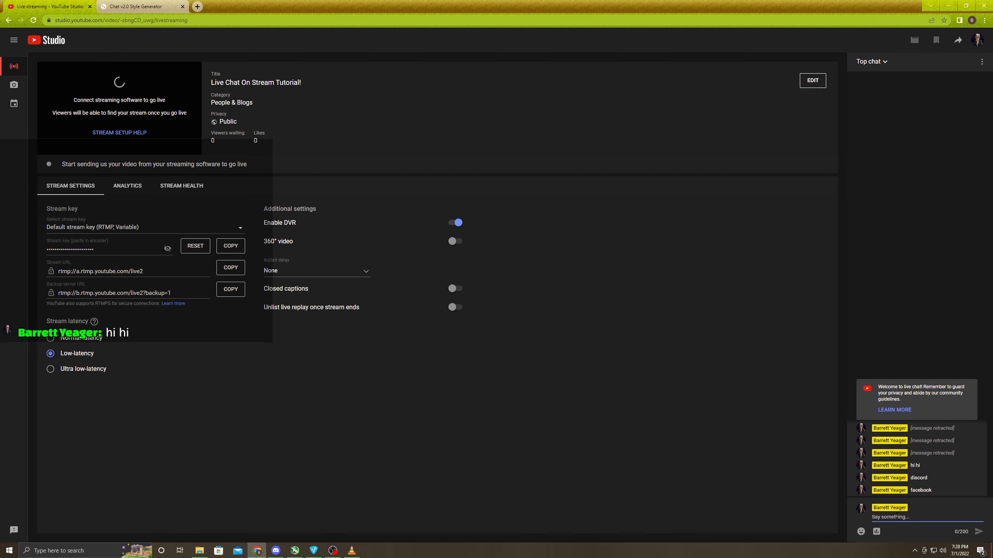
Inspect the styled chat overlay over the desktop and the style generator page, switching between Chrome and OBS and ending on the desktop
click(948, 5)
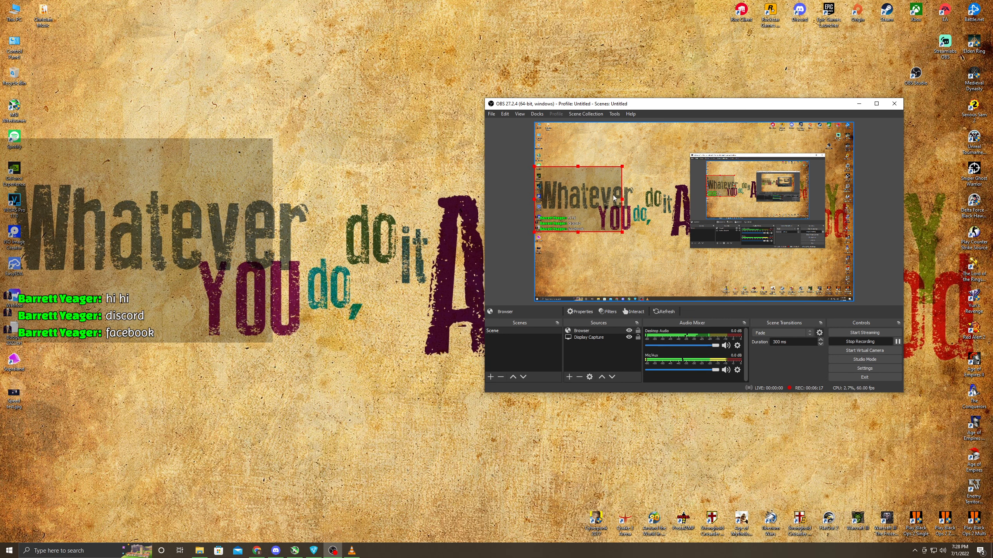
click(257, 551)
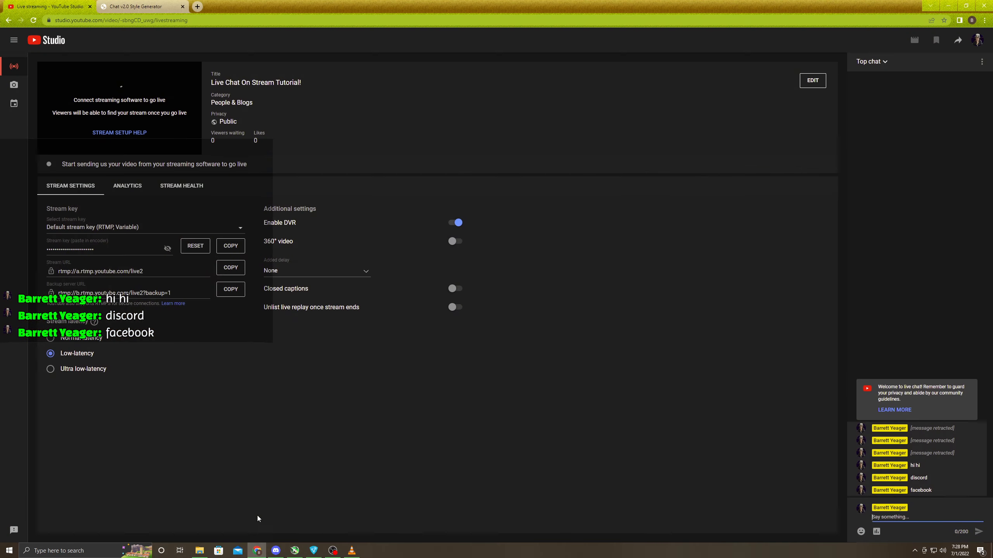
click(153, 6)
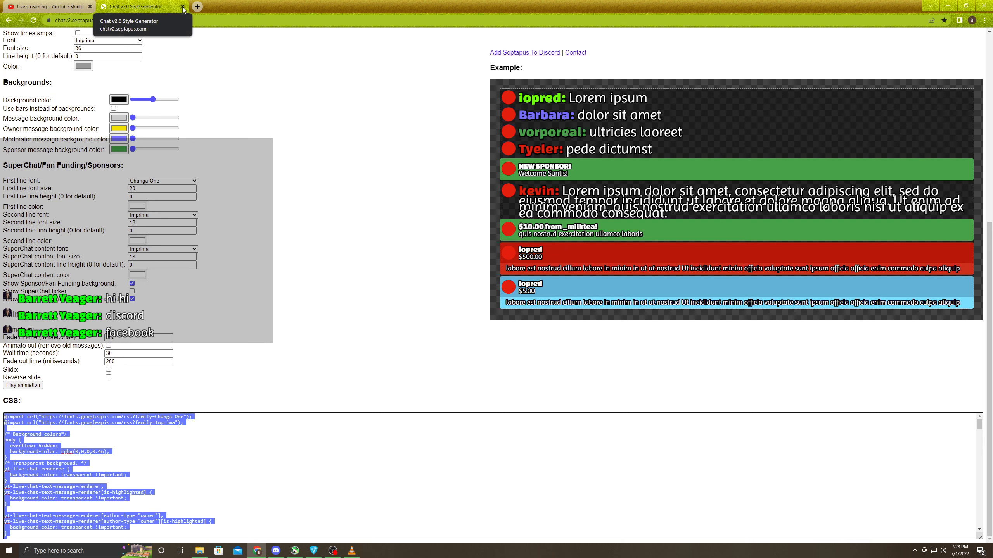
click(332, 550)
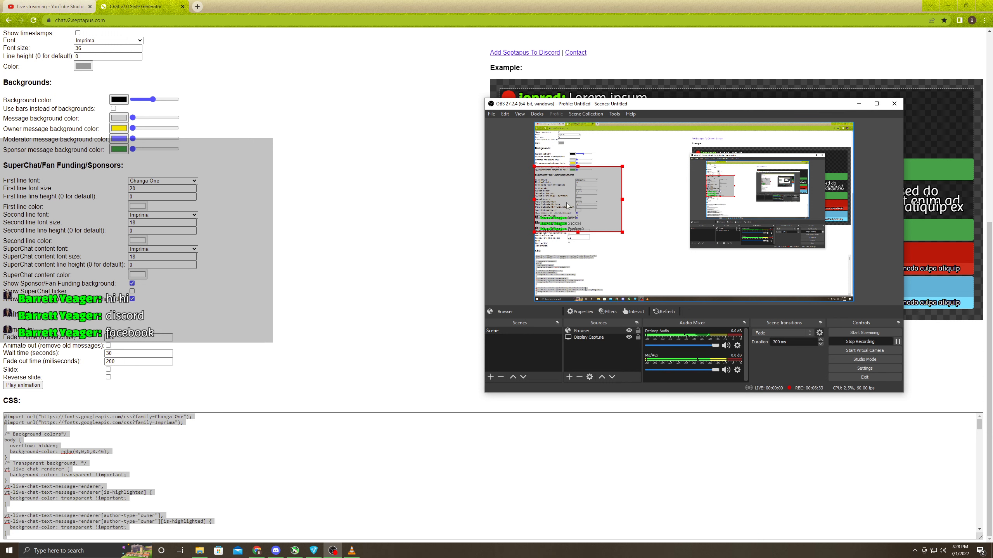
click(140, 9)
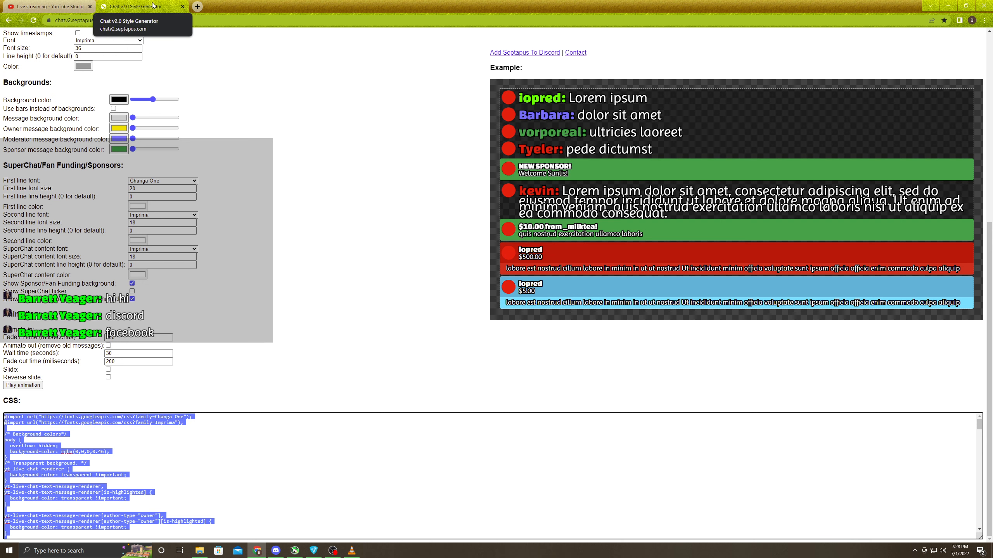
click(336, 551)
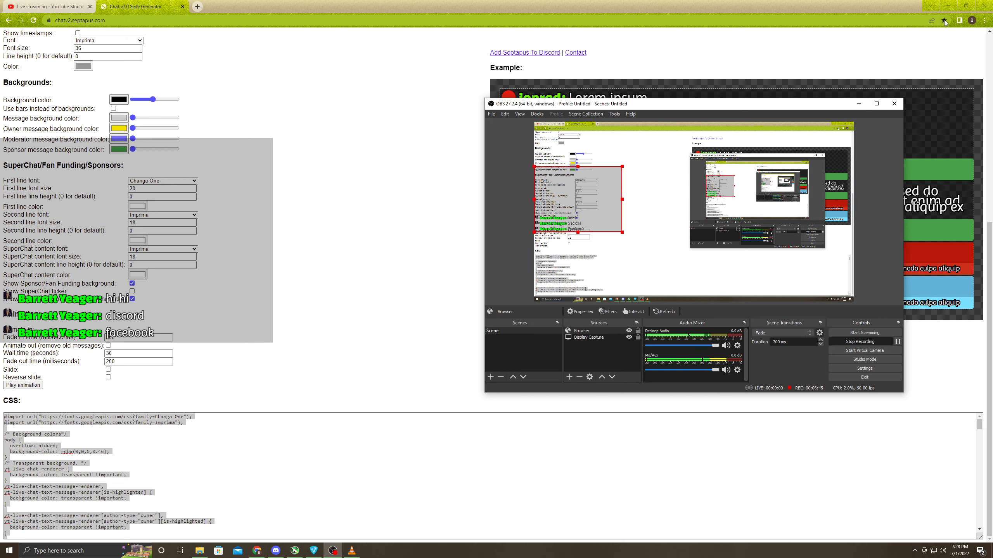
click(948, 5)
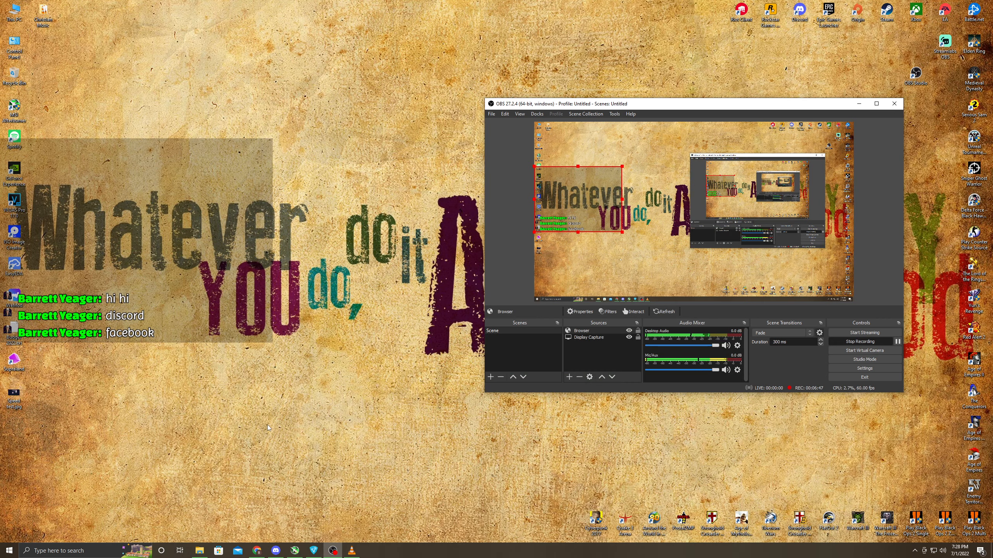